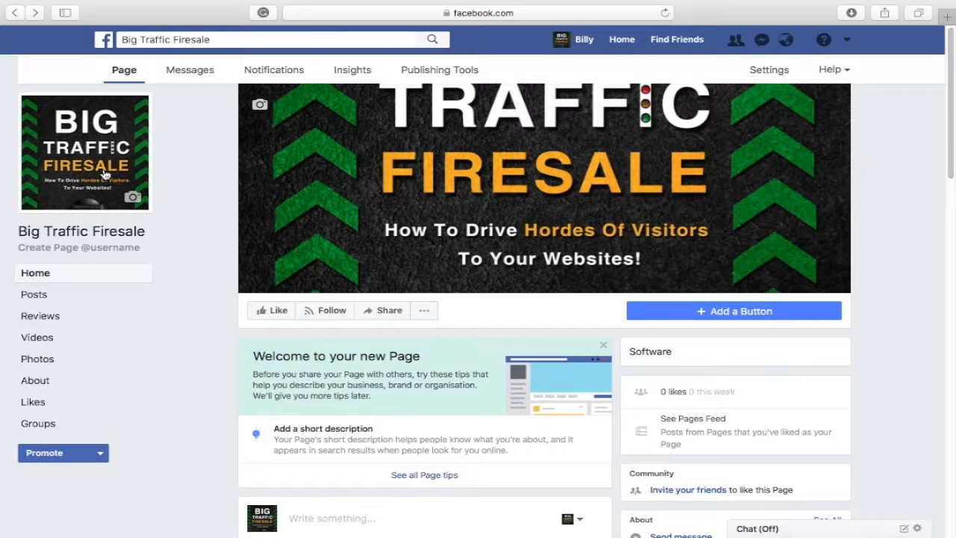
- Start creating a new advert from the account options and choose Conversions as the campaign's marketing objective
{"action": "left_click", "coordinate": [850, 41]}
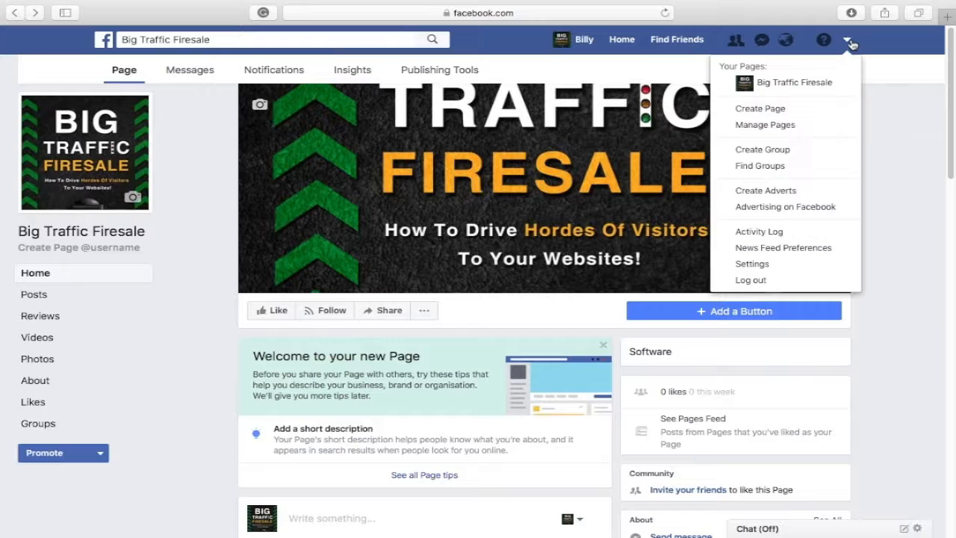
{"action": "left_click", "coordinate": [824, 192]}
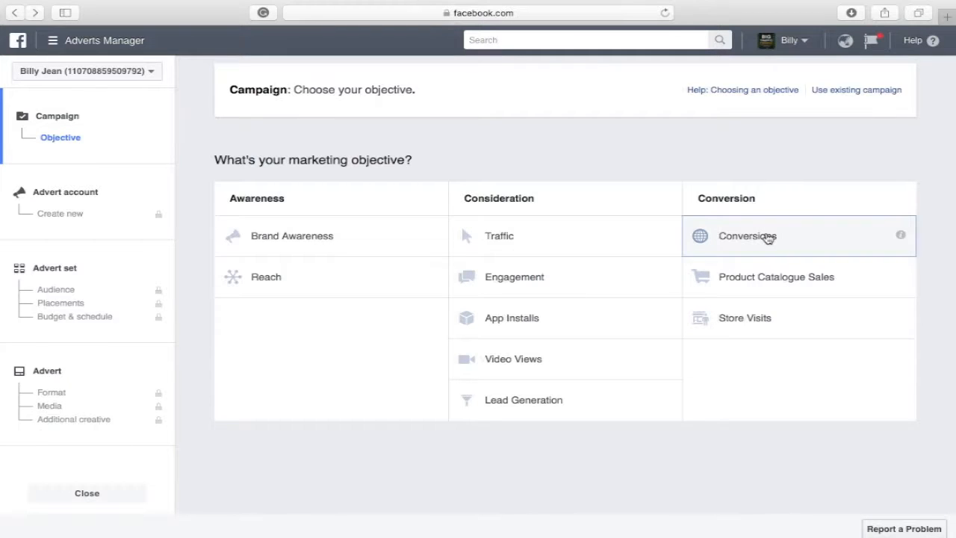
{"action": "left_click", "coordinate": [768, 237]}
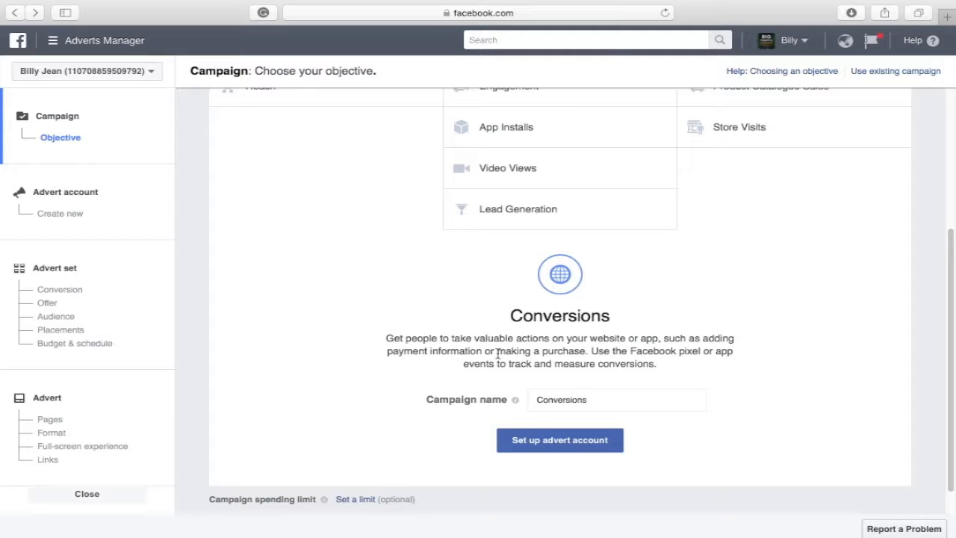
- Name the campaign Big Traffic Firesale and proceed to the advert account setup
{"action": "left_click", "coordinate": [589, 399]}
{"action": "key", "text": "BackSpace"}
{"action": "key", "text": "BackSpace"}
{"action": "key", "text": "BackSpace"}
{"action": "key", "text": "BackSpace"}
{"action": "key", "text": "BackSpace"}
{"action": "key", "text": "BackSpace"}
{"action": "key", "text": "BackSpace"}
{"action": "key", "text": "BackSpace"}
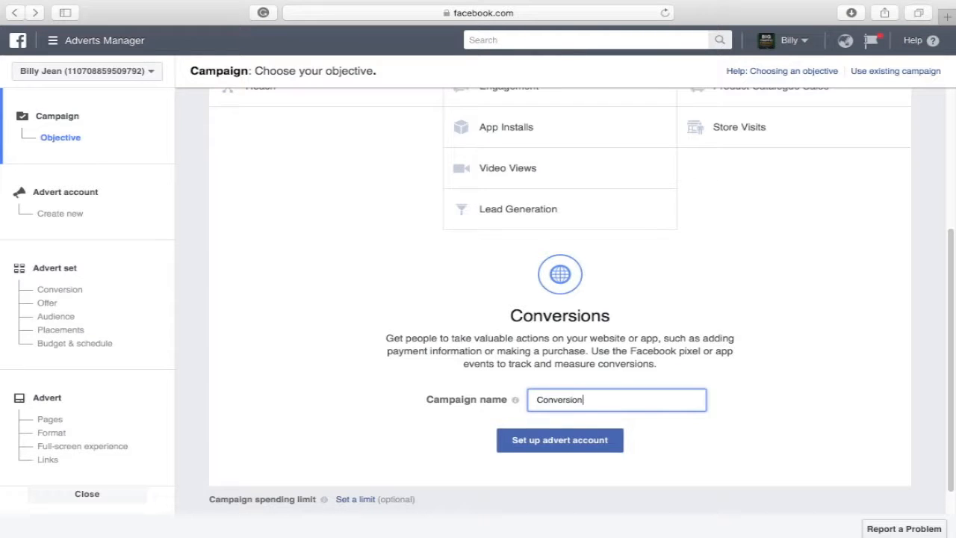
{"action": "key", "text": "BackSpace"}
{"action": "key", "text": "BackSpace"}
{"action": "key", "text": "BackSpace"}
{"action": "type", "text": "Big Tra"}
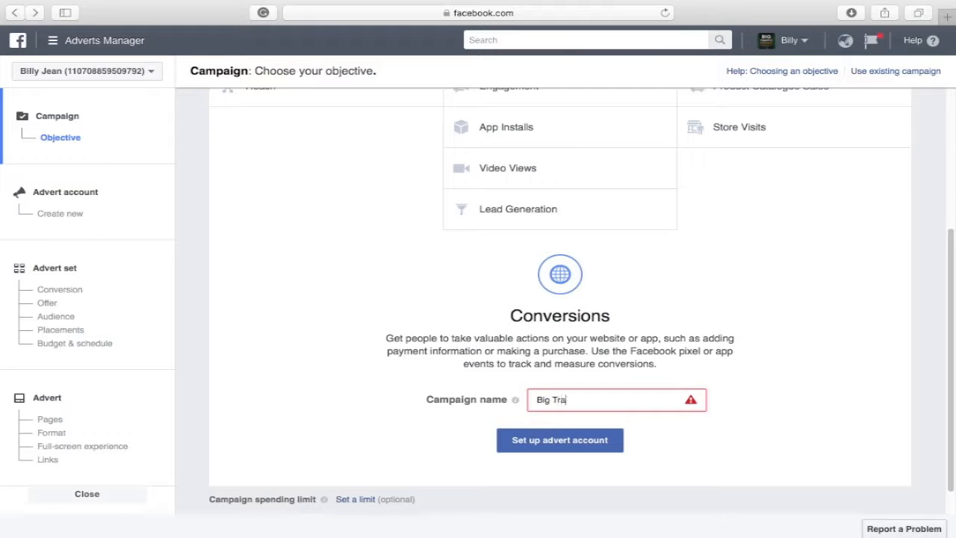
{"action": "type", "text": "ffic Firesale"}
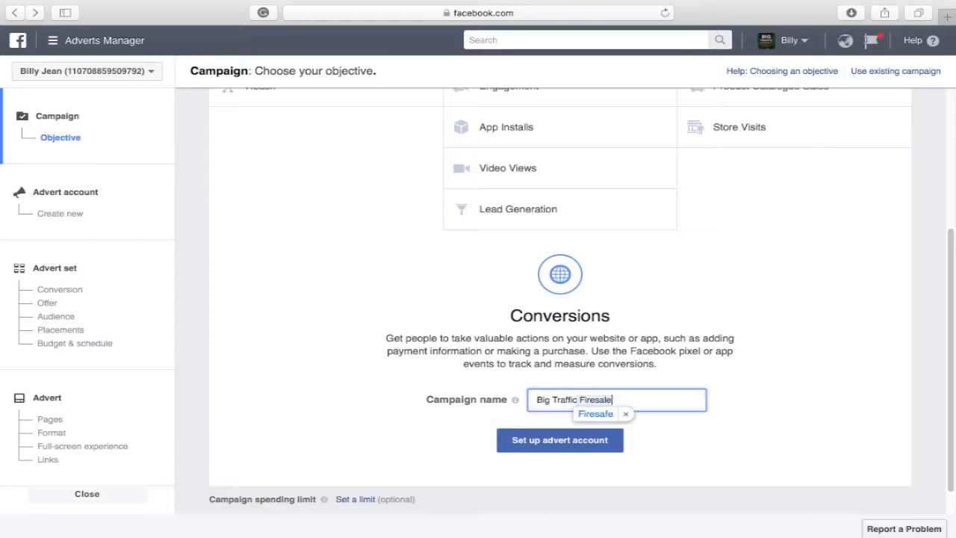
{"action": "left_click", "coordinate": [626, 416]}
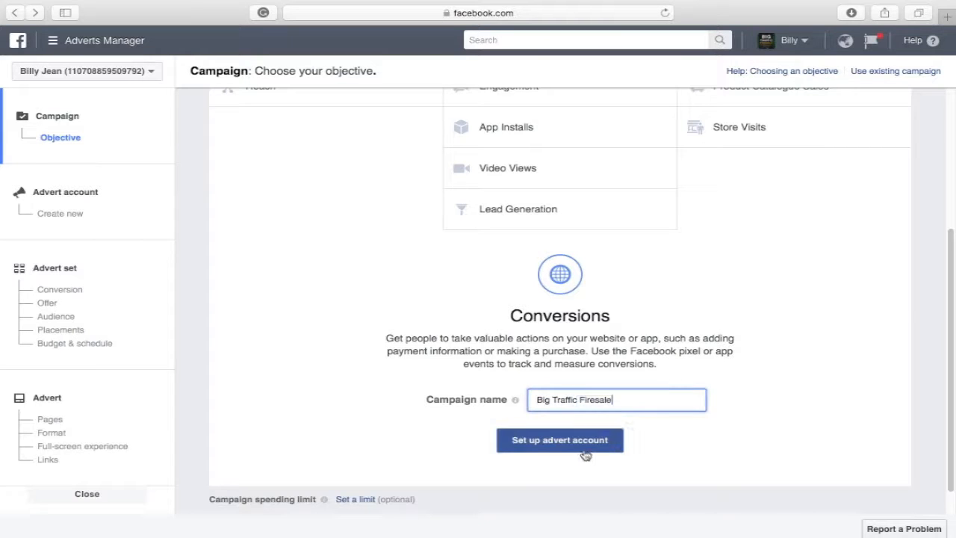
{"action": "left_click", "coordinate": [582, 448]}
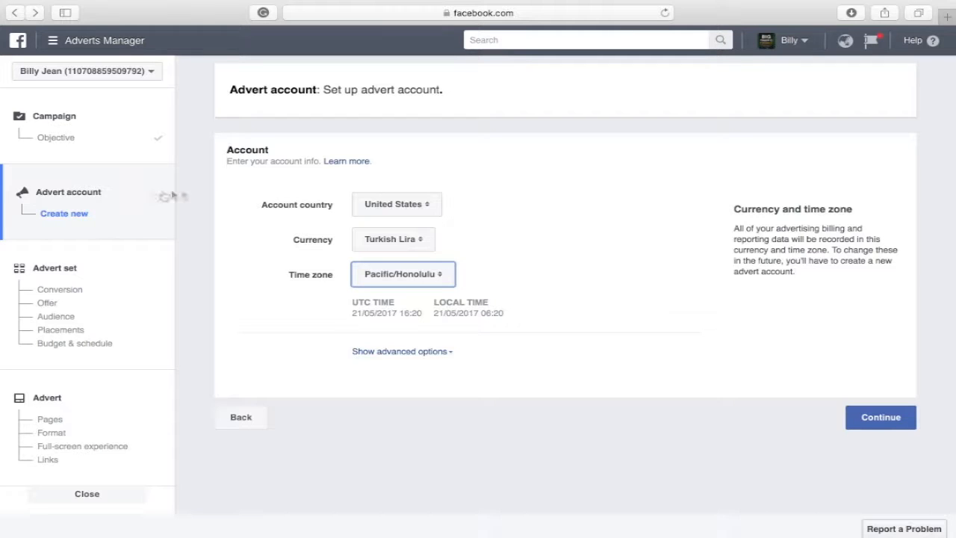
- Set the advert account's currency to US Dollar and its time zone to America/Los_Angeles, and continue to the advert set
{"action": "left_click", "coordinate": [429, 239]}
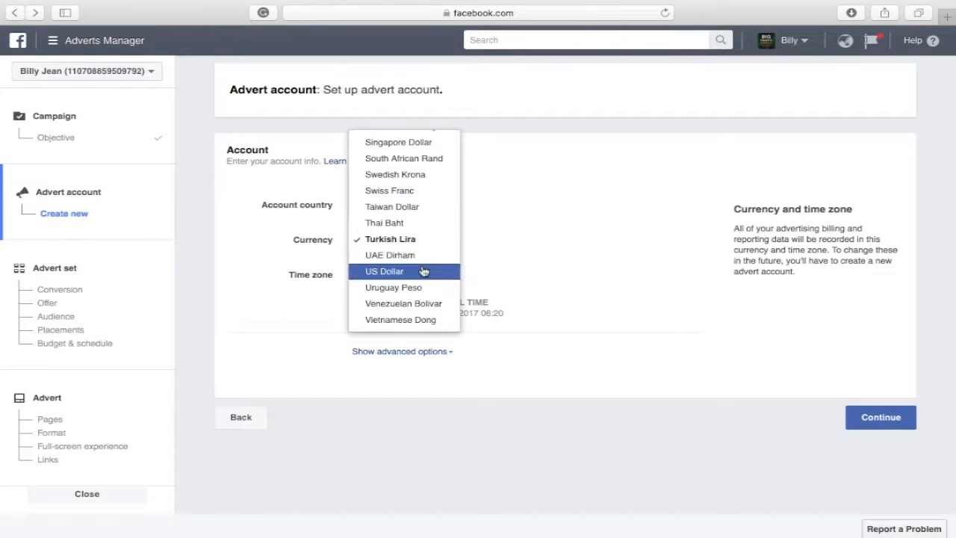
{"action": "left_click", "coordinate": [423, 271]}
{"action": "left_click", "coordinate": [448, 276]}
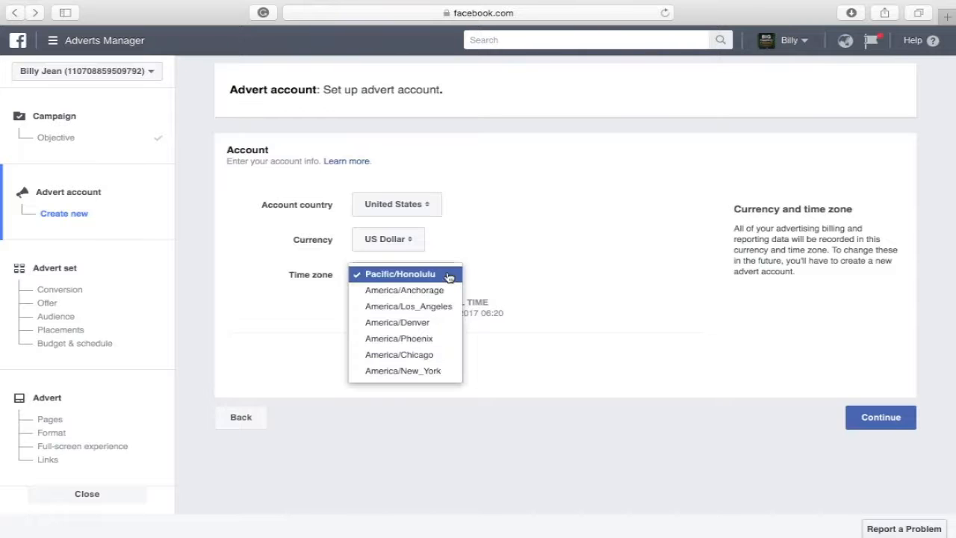
{"action": "left_click", "coordinate": [450, 311]}
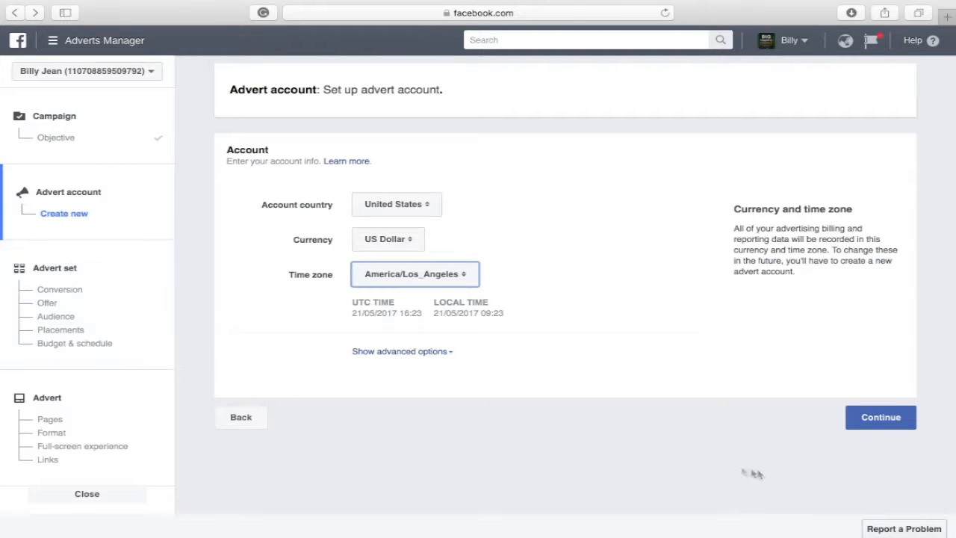
{"action": "left_click", "coordinate": [866, 423]}
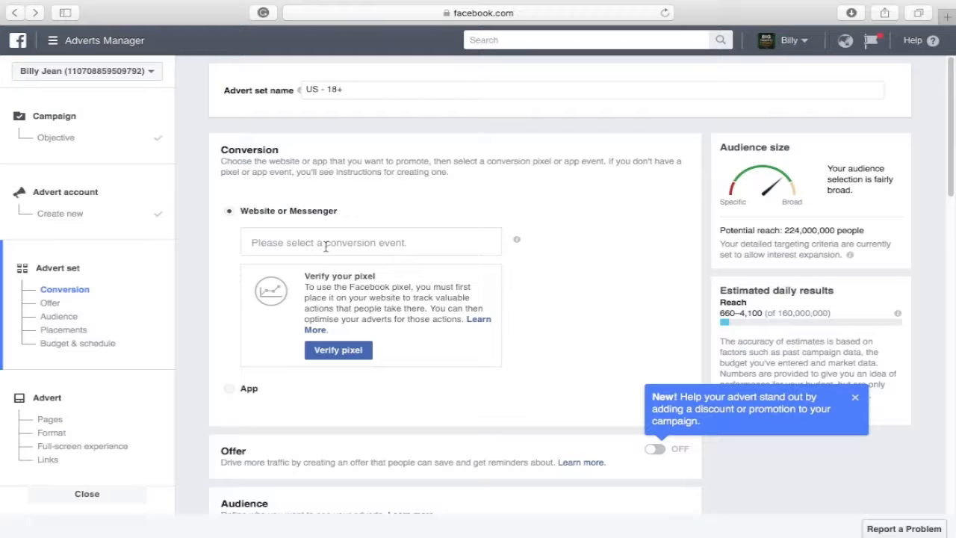
- Select View Content from the Big Traffic pixel as the advert set's website conversion event
{"action": "scroll", "coordinate": [326, 247], "scroll_direction": "down", "scroll_amount": 2}
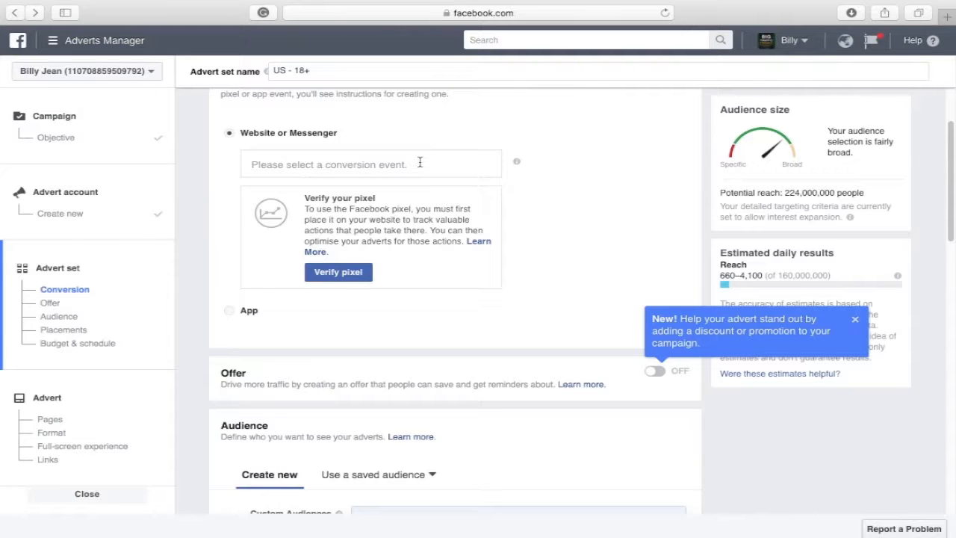
{"action": "left_click", "coordinate": [420, 162]}
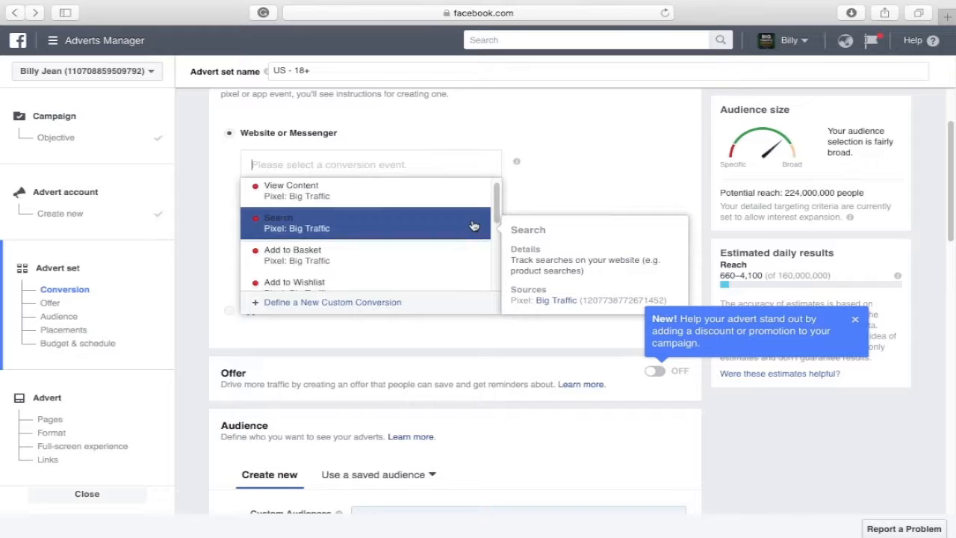
{"action": "scroll", "coordinate": [474, 225], "scroll_direction": "down", "scroll_amount": 3}
{"action": "scroll", "coordinate": [473, 225], "scroll_direction": "up", "scroll_amount": 3}
{"action": "scroll", "coordinate": [474, 225], "scroll_direction": "up", "scroll_amount": 5}
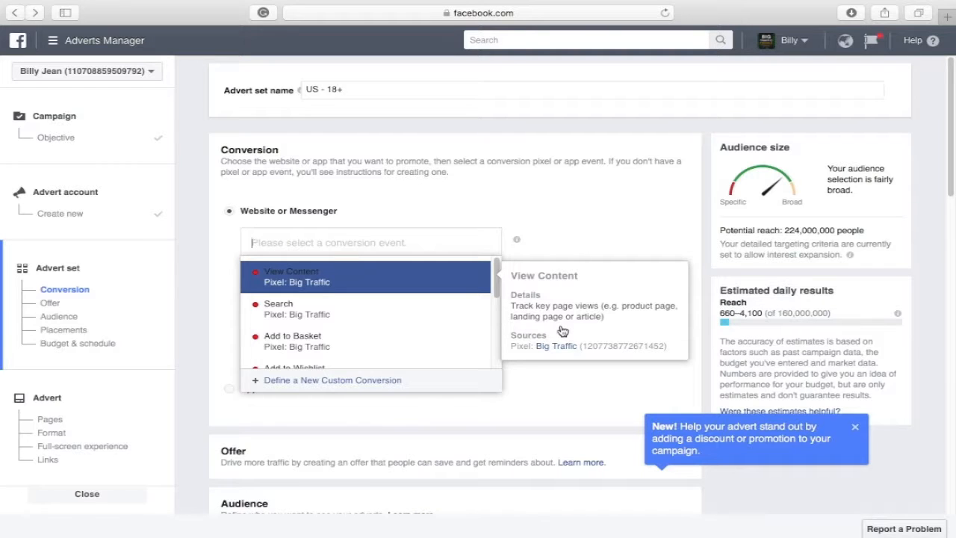
{"action": "left_click", "coordinate": [456, 286]}
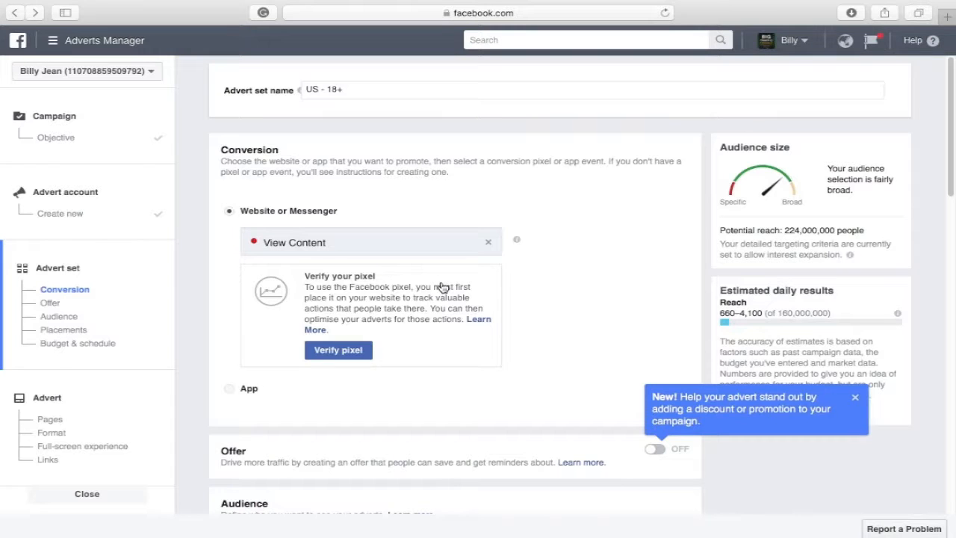
- Limit the audience's location targeting to people who live in this location
{"action": "scroll", "coordinate": [299, 239], "scroll_direction": "down", "scroll_amount": 5}
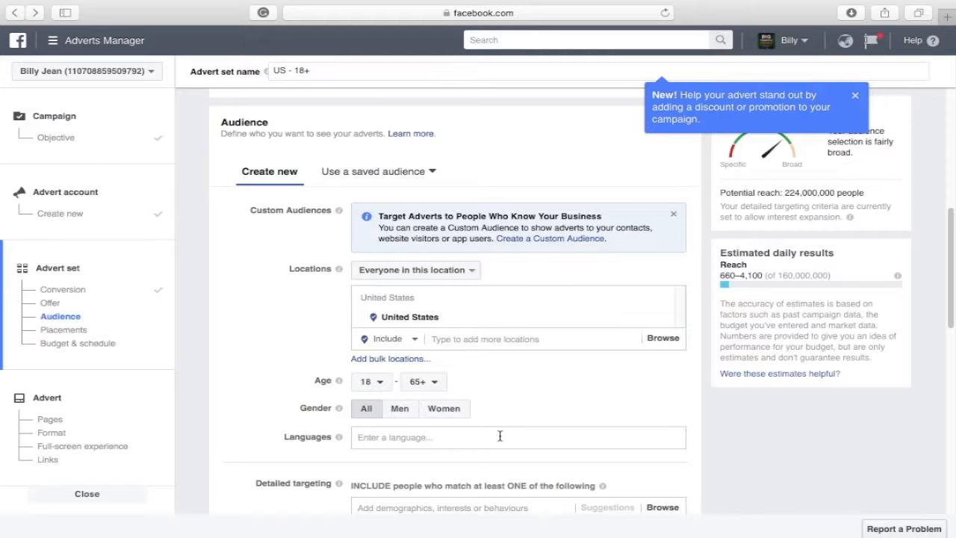
{"action": "left_click", "coordinate": [472, 270]}
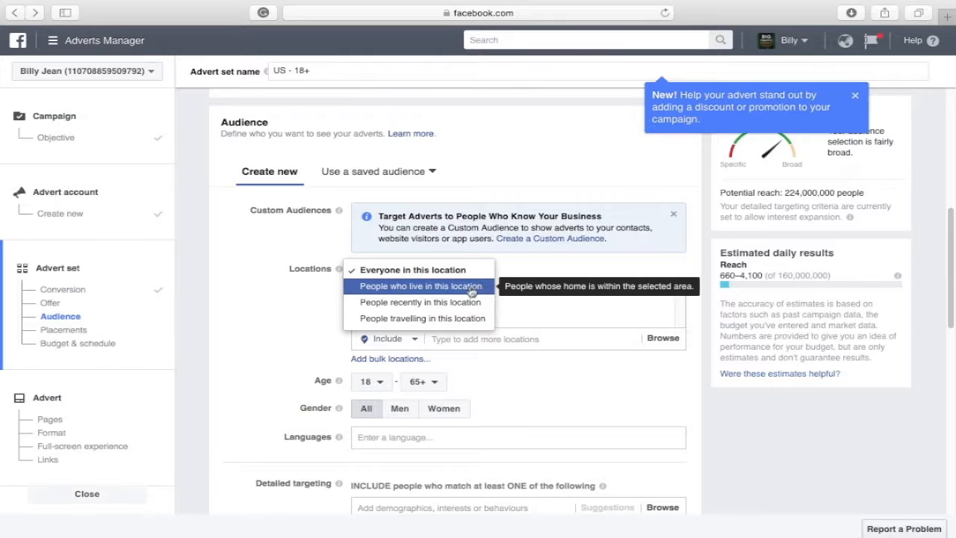
{"action": "left_click", "coordinate": [475, 287]}
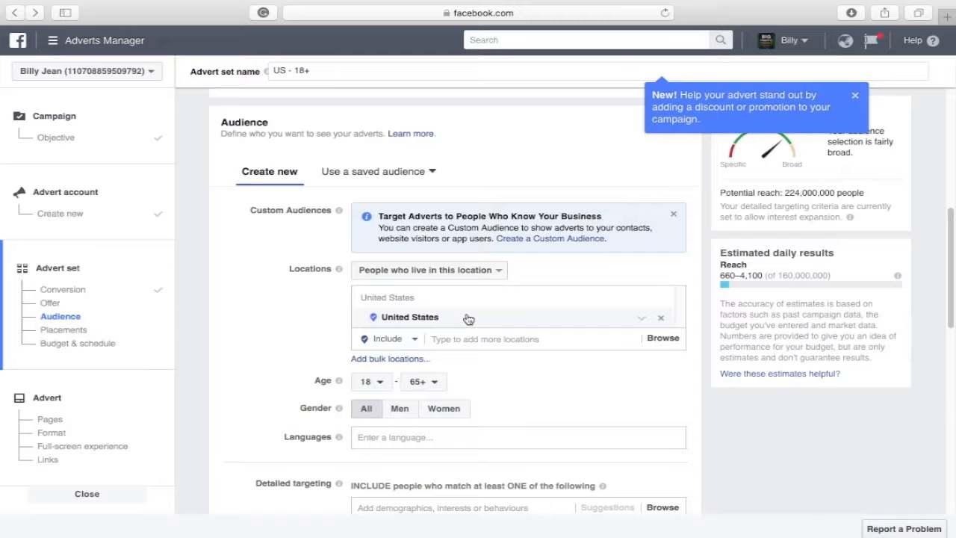
{"action": "left_click", "coordinate": [415, 340]}
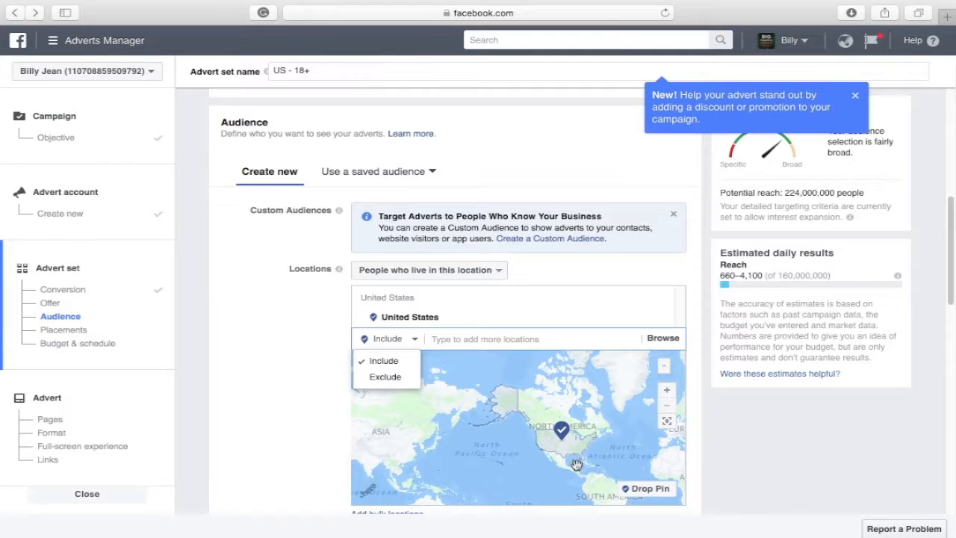
{"action": "left_click", "coordinate": [305, 374]}
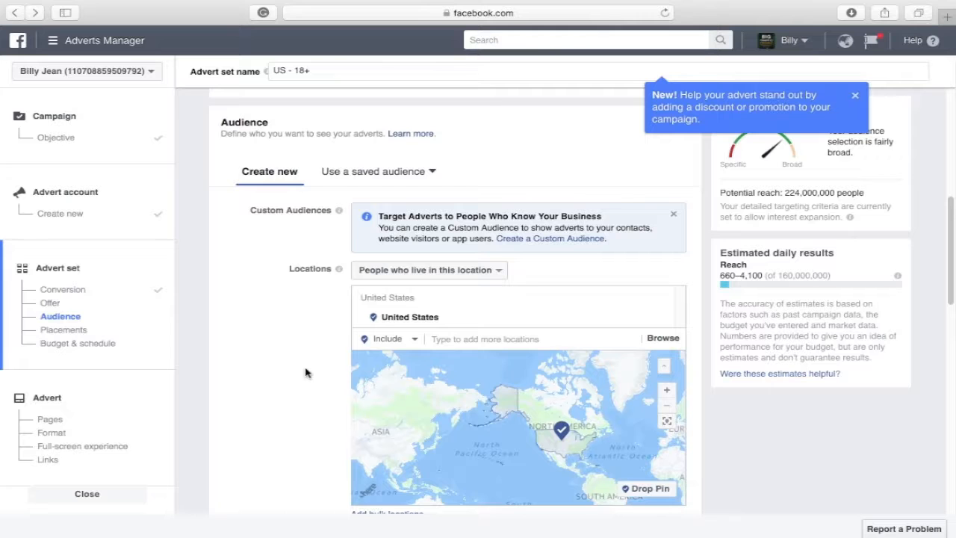
{"action": "left_click", "coordinate": [437, 338]}
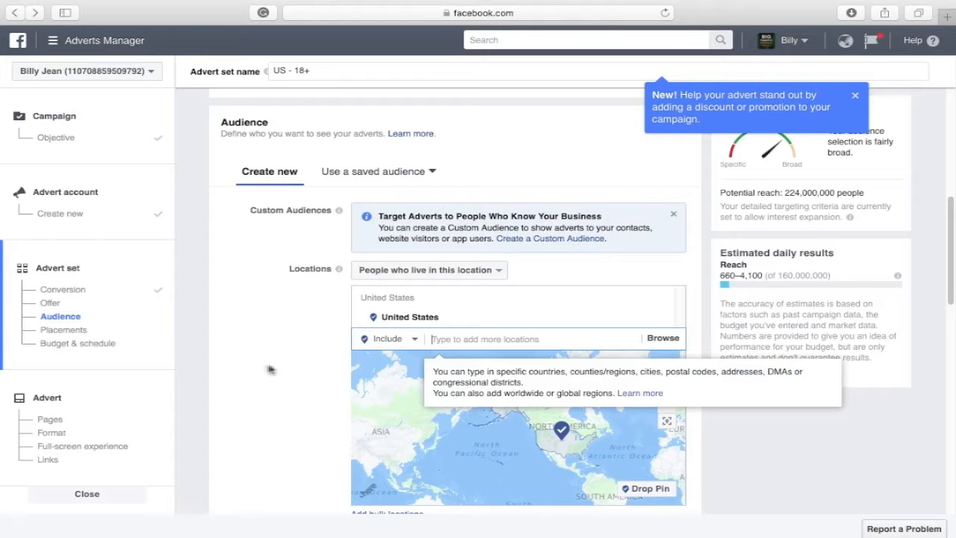
- Set the audience language to English (US)
{"action": "scroll", "coordinate": [272, 365], "scroll_direction": "up", "scroll_amount": 1}
{"action": "scroll", "coordinate": [272, 365], "scroll_direction": "down", "scroll_amount": 3}
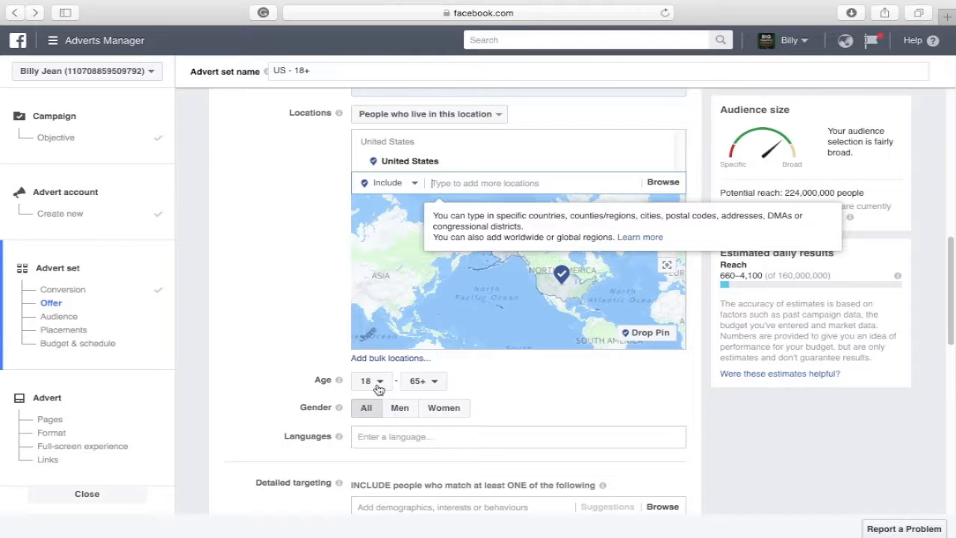
{"action": "left_click", "coordinate": [400, 437]}
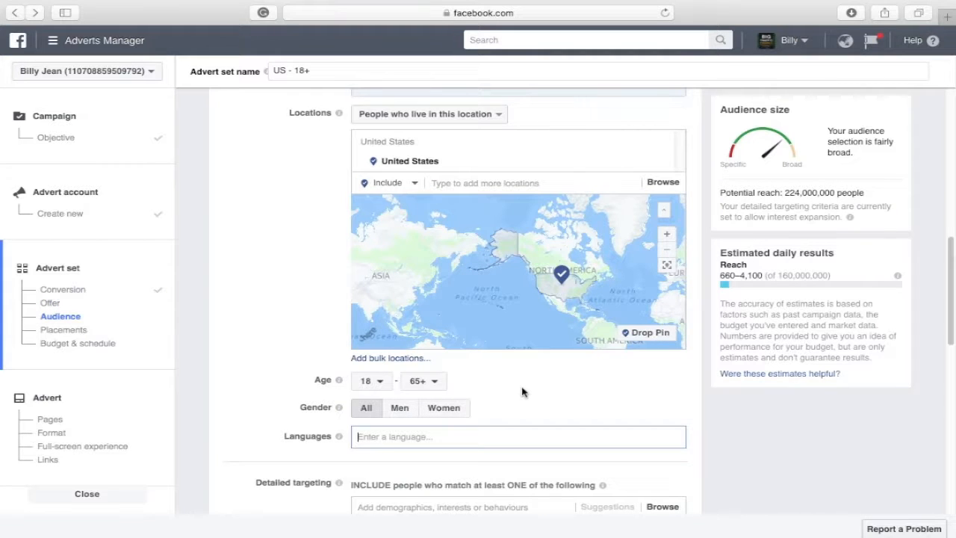
{"action": "type", "text": "E"}
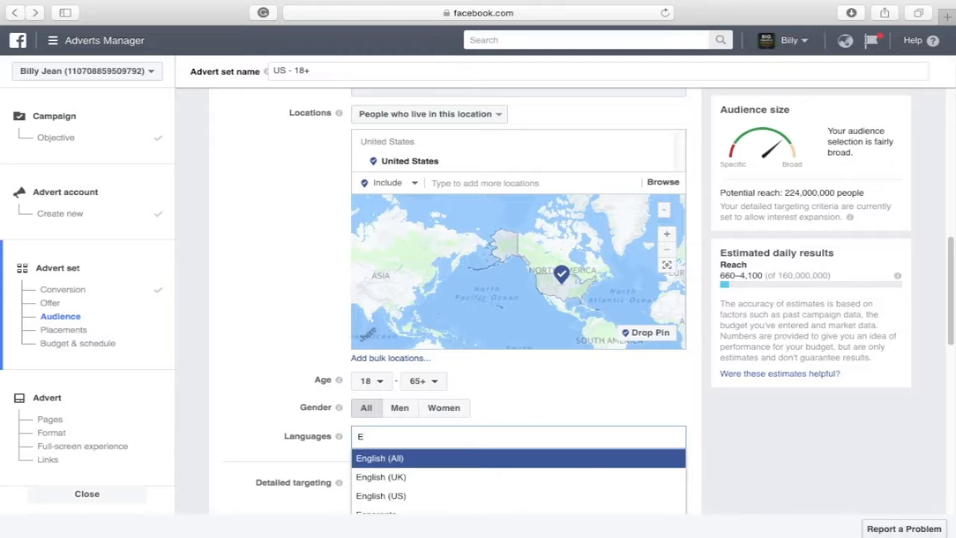
{"action": "left_click", "coordinate": [442, 499]}
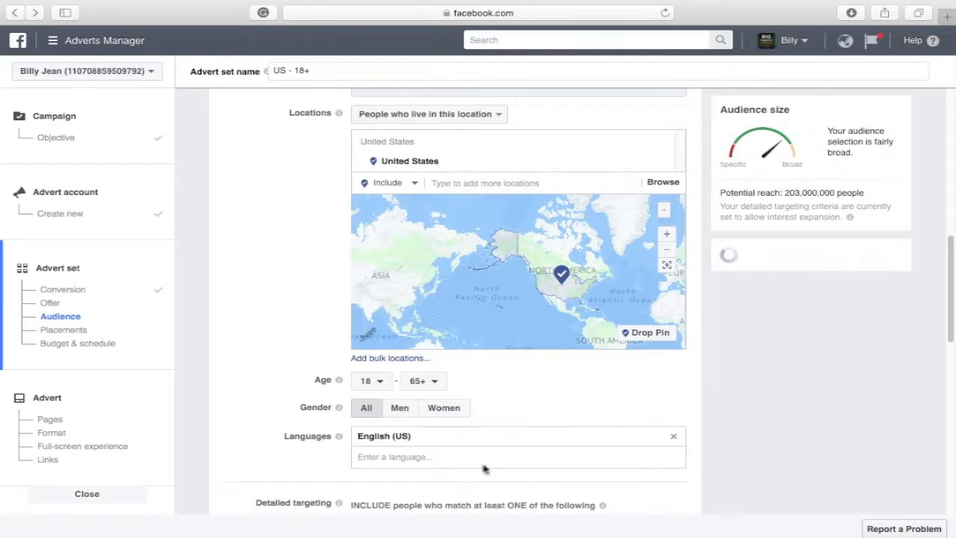
- Browse the Business and industry interests available for the audience's detailed targeting
{"action": "scroll", "coordinate": [315, 358], "scroll_direction": "down", "scroll_amount": 5}
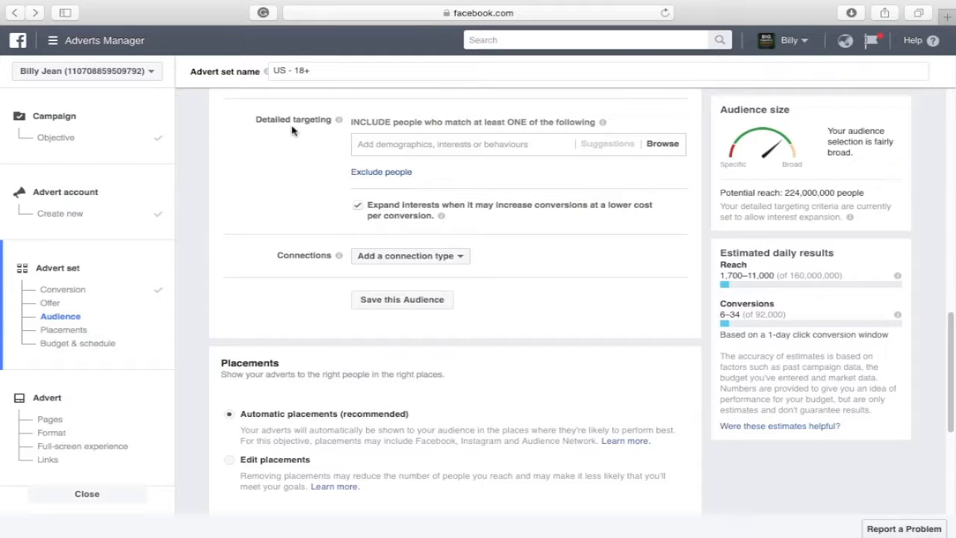
{"action": "left_click", "coordinate": [662, 145]}
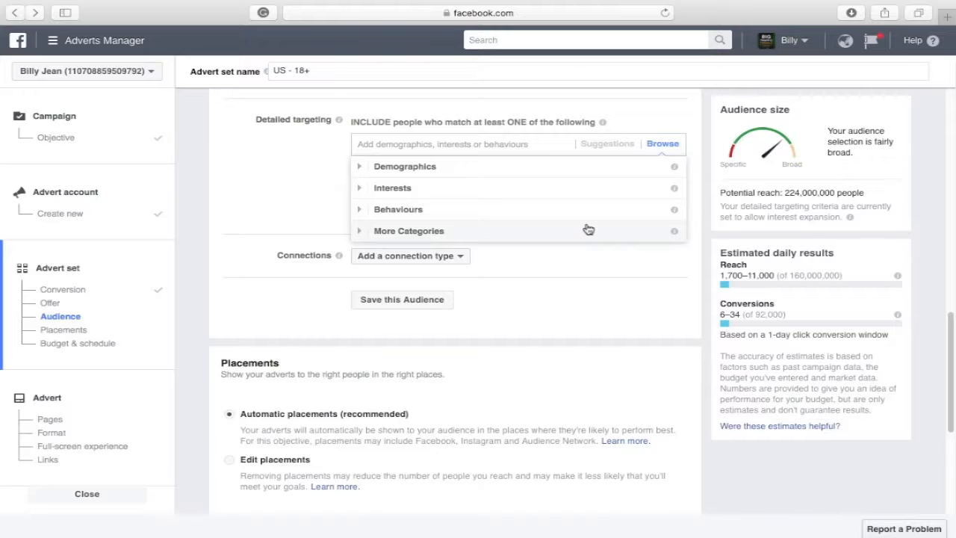
{"action": "left_click", "coordinate": [593, 189]}
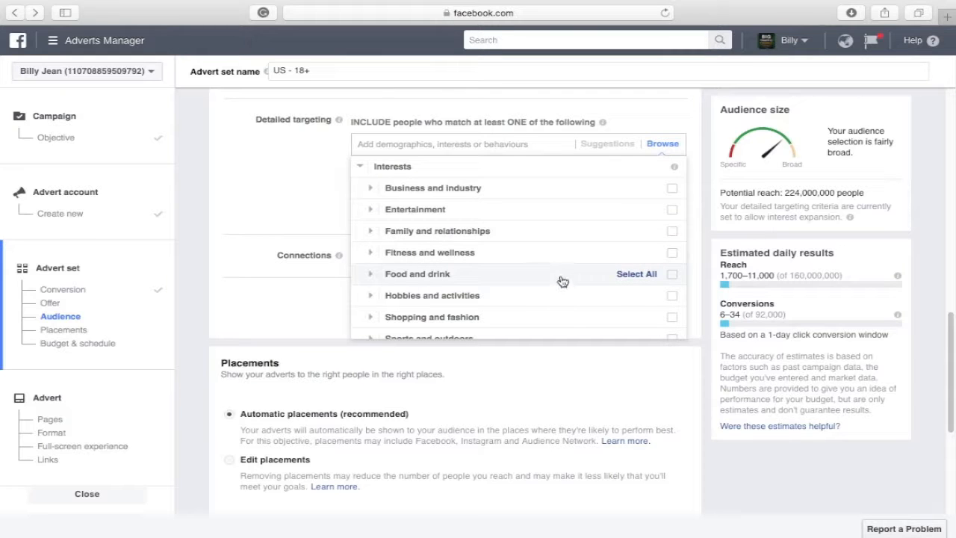
{"action": "left_click", "coordinate": [555, 190]}
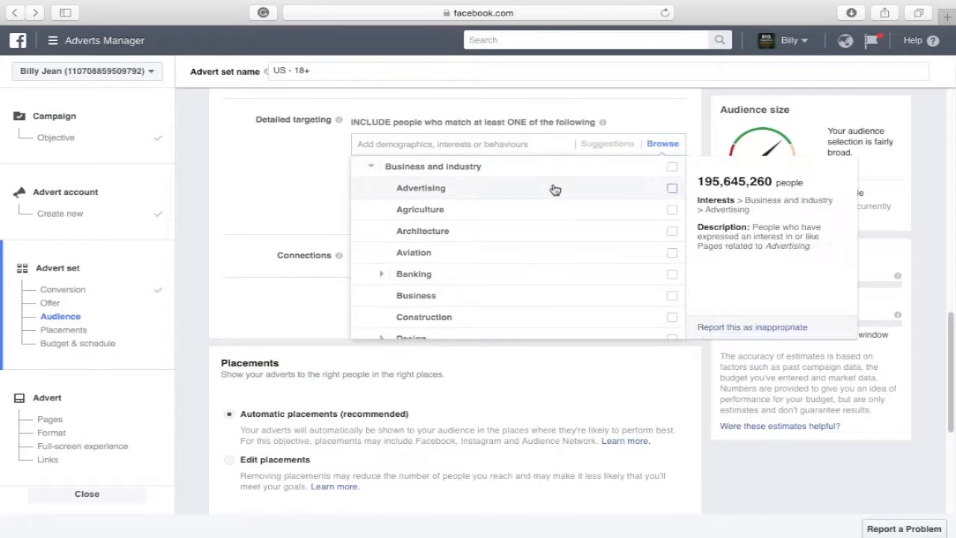
{"action": "mouse_move", "coordinate": [558, 191]}
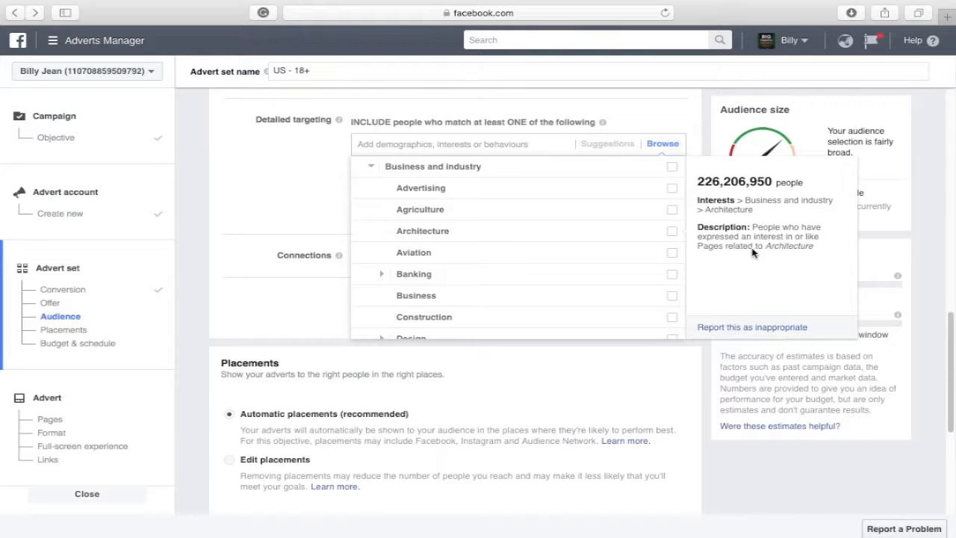
{"action": "scroll", "coordinate": [215, 137], "scroll_direction": "down", "scroll_amount": 5}
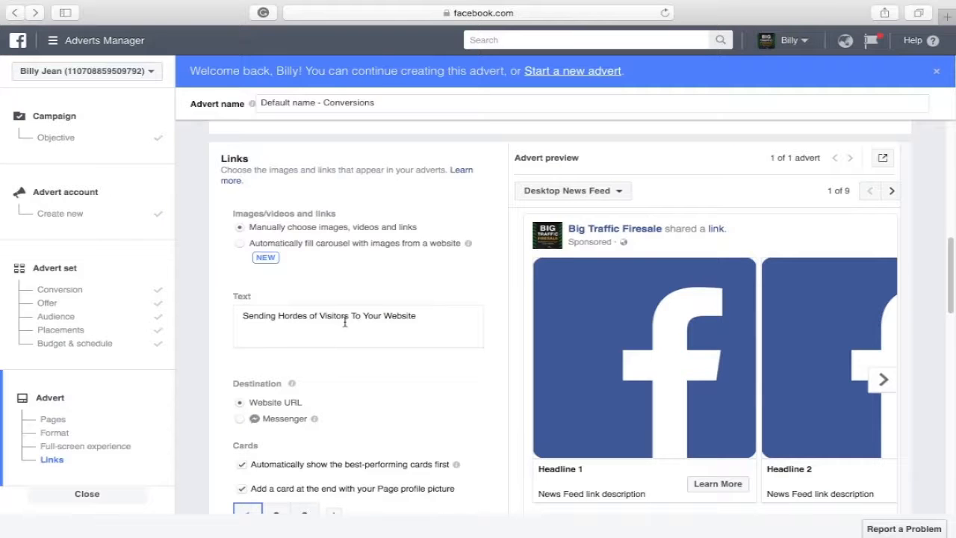
- Upload the traffic lights picture from the Desktop folder and use it as the image of the first carousel card
{"action": "scroll", "coordinate": [340, 254], "scroll_direction": "down", "scroll_amount": 3}
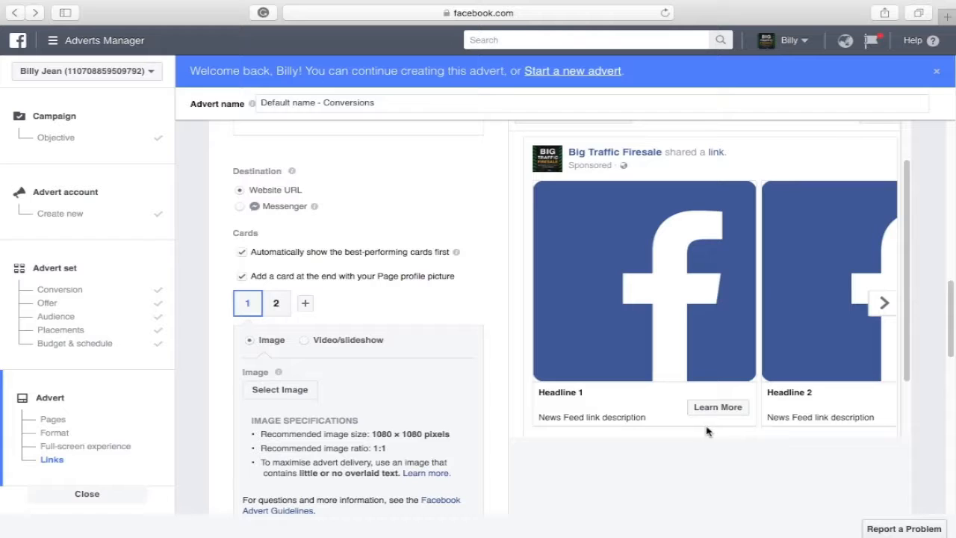
{"action": "scroll", "coordinate": [357, 198], "scroll_direction": "down", "scroll_amount": 5}
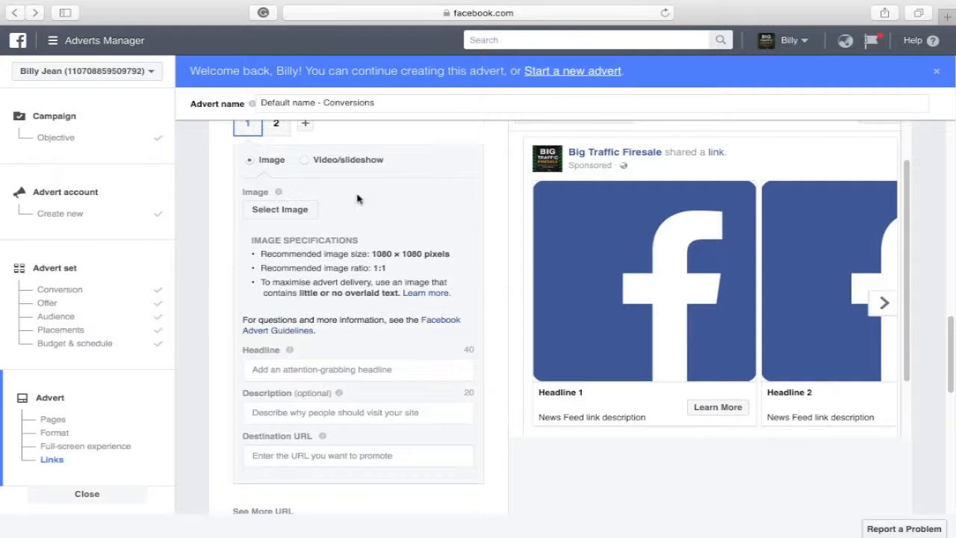
{"action": "left_click", "coordinate": [314, 212]}
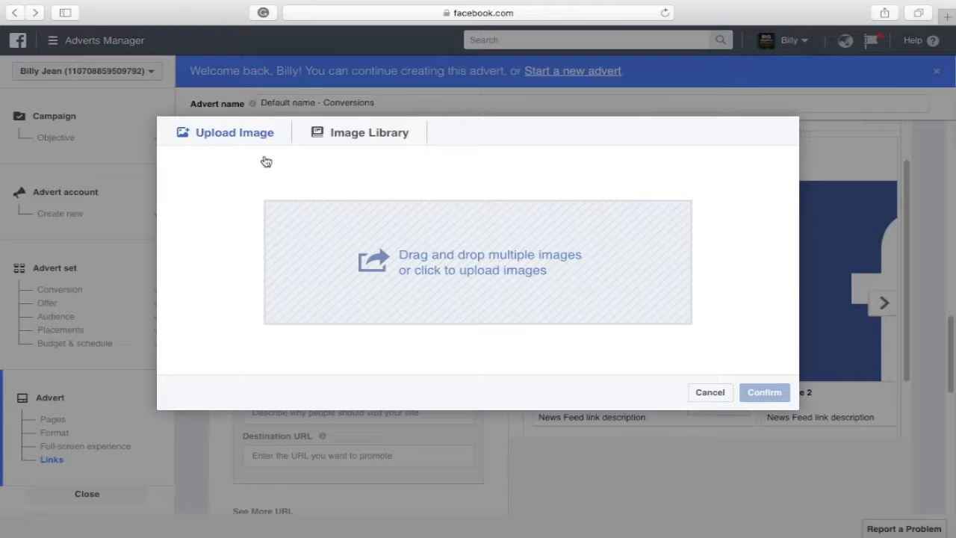
{"action": "left_click", "coordinate": [432, 269]}
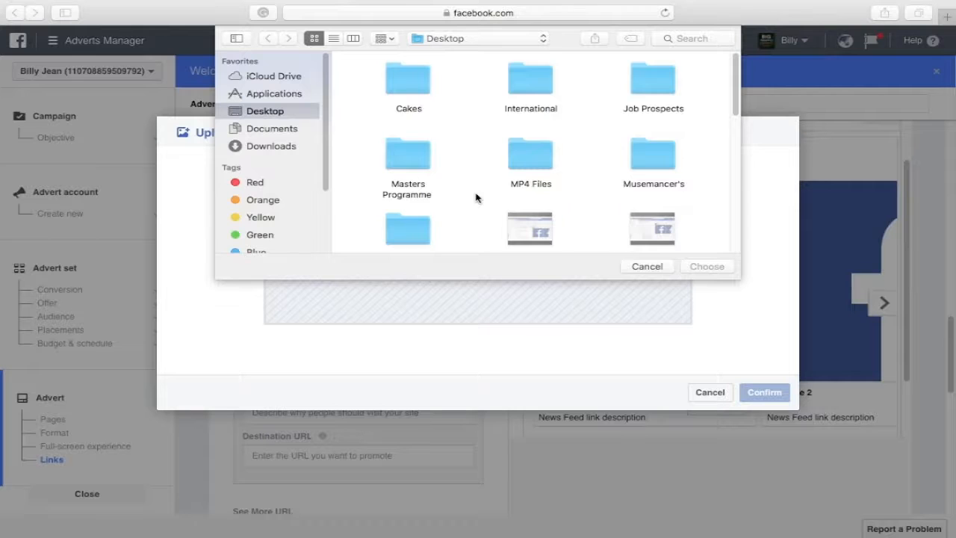
{"action": "scroll", "coordinate": [475, 196], "scroll_direction": "down", "scroll_amount": 5}
{"action": "scroll", "coordinate": [476, 197], "scroll_direction": "up", "scroll_amount": 5}
{"action": "scroll", "coordinate": [476, 197], "scroll_direction": "down", "scroll_amount": 3}
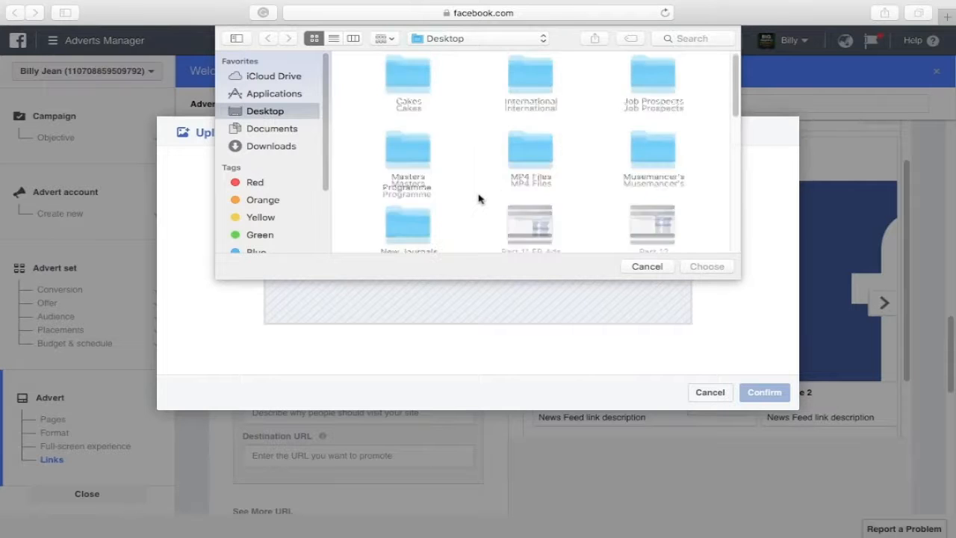
{"action": "scroll", "coordinate": [479, 198], "scroll_direction": "down", "scroll_amount": 2}
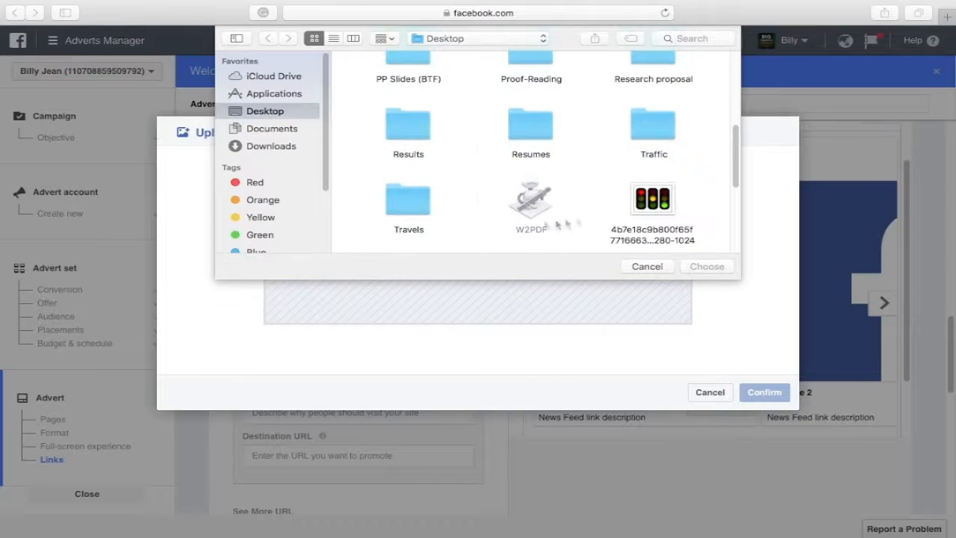
{"action": "left_click", "coordinate": [652, 198]}
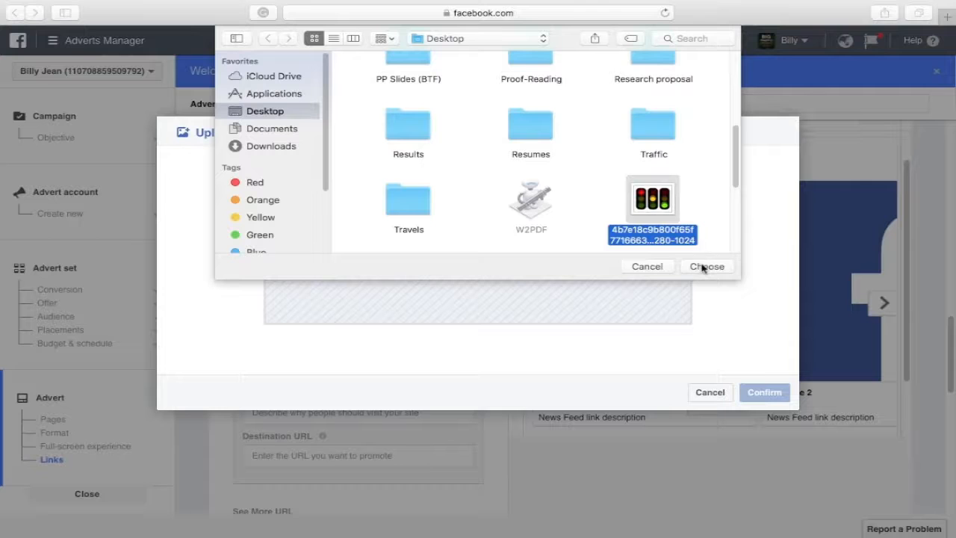
{"action": "left_click", "coordinate": [704, 267]}
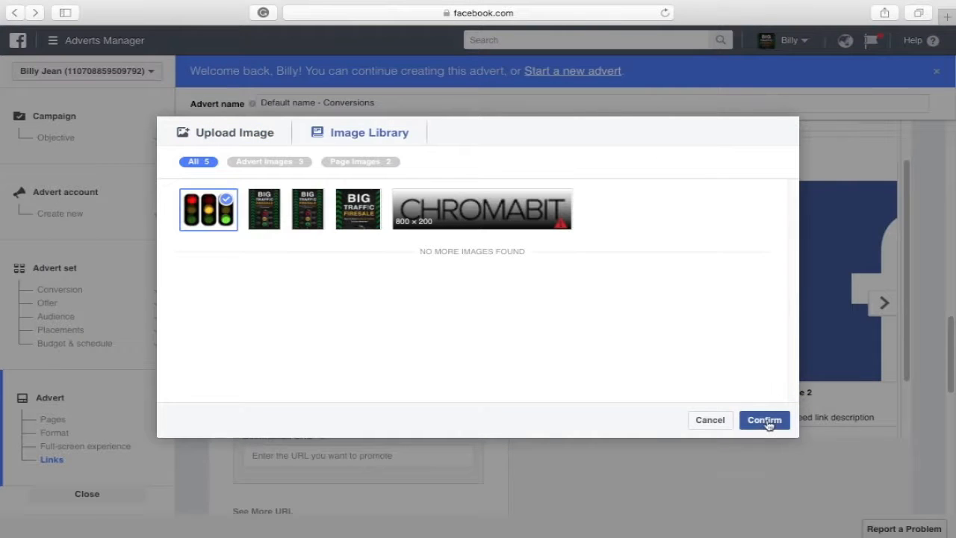
{"action": "left_click", "coordinate": [765, 420]}
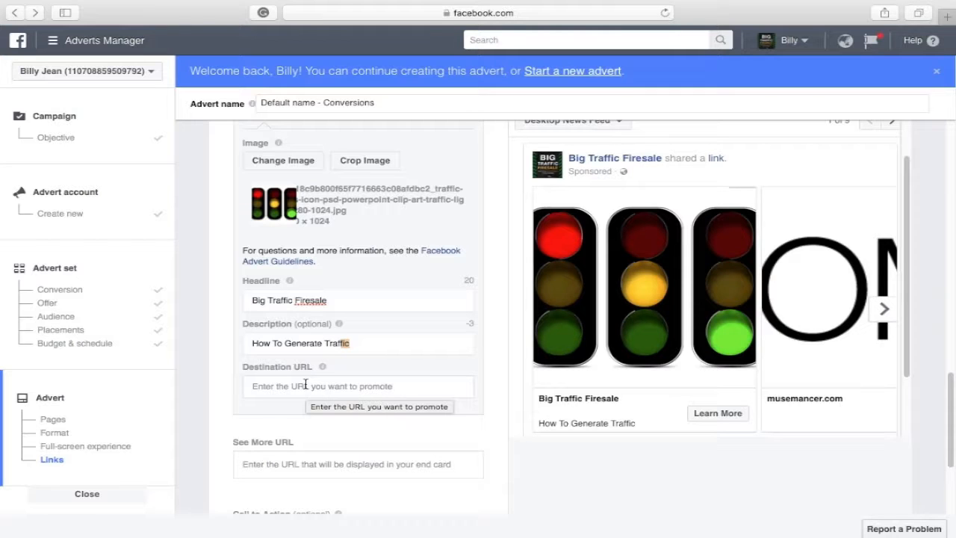
- Examine the call-to-action button options available for the carousel advert, then close the list
{"action": "scroll", "coordinate": [295, 386], "scroll_direction": "down", "scroll_amount": 5}
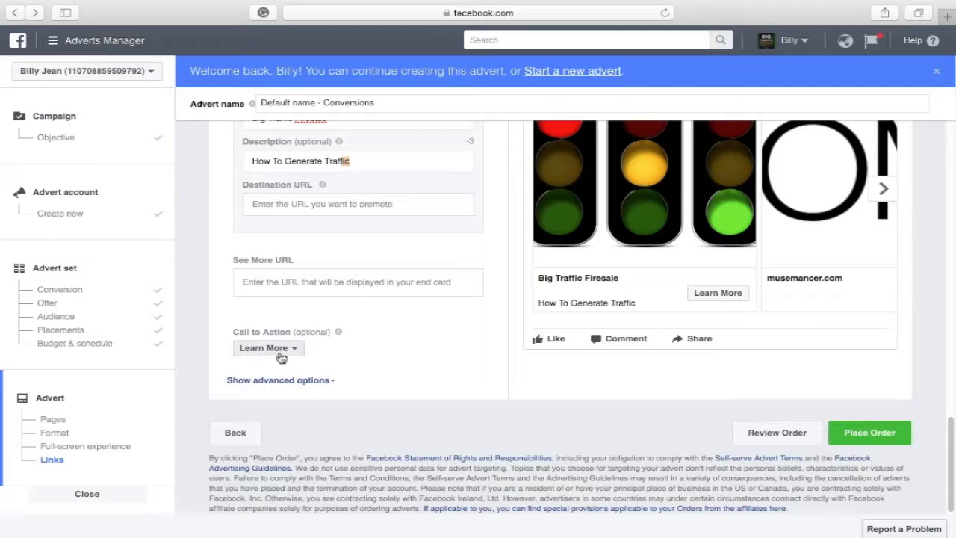
{"action": "left_click", "coordinate": [280, 353]}
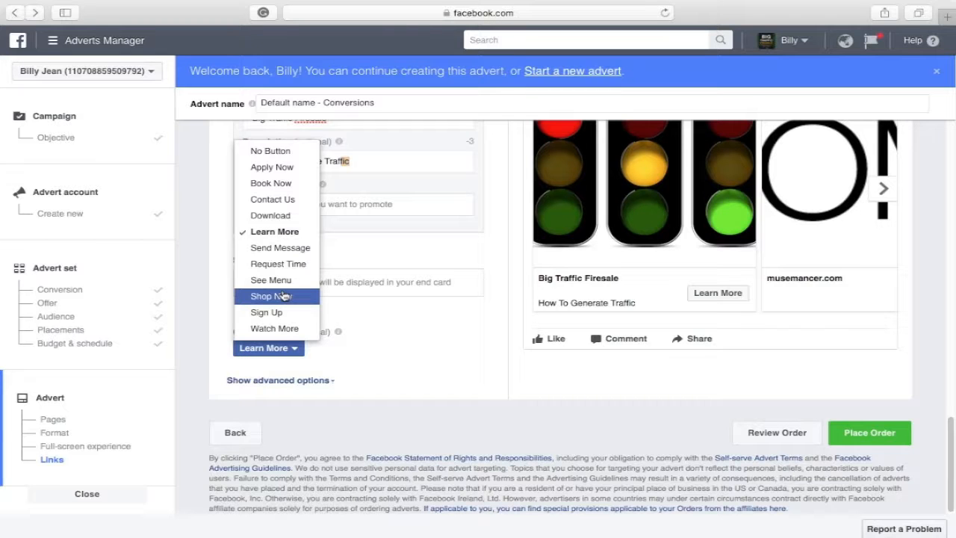
{"action": "left_click", "coordinate": [410, 348]}
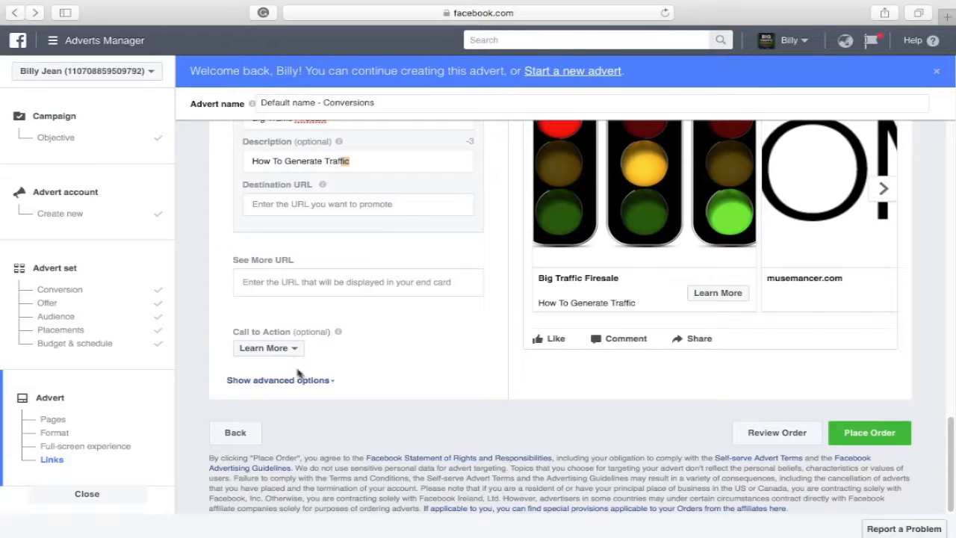